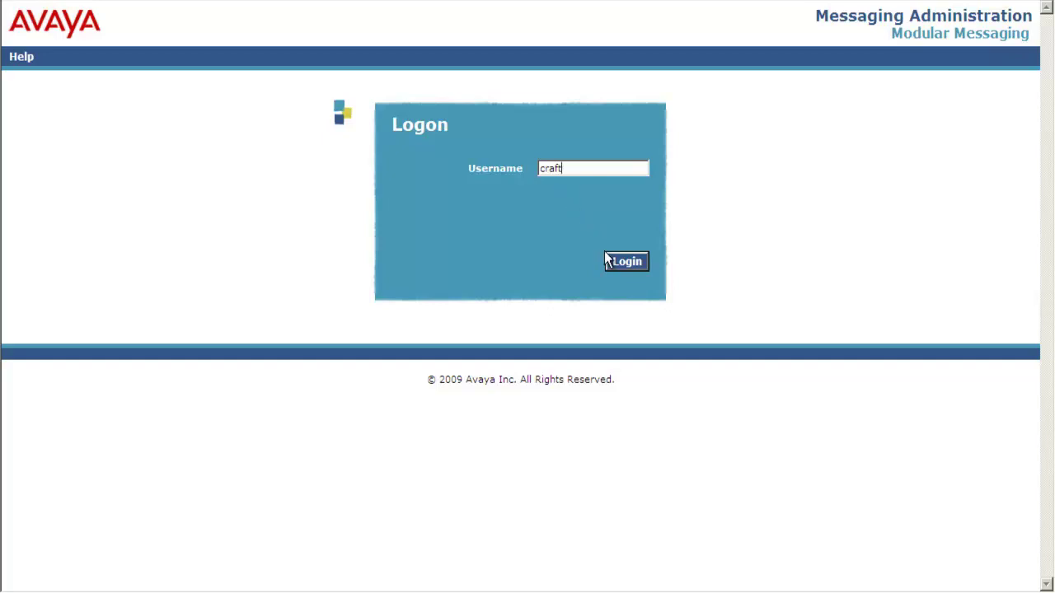
Step: Submit the username, then enter the account password to sign in
left_click(627, 261)
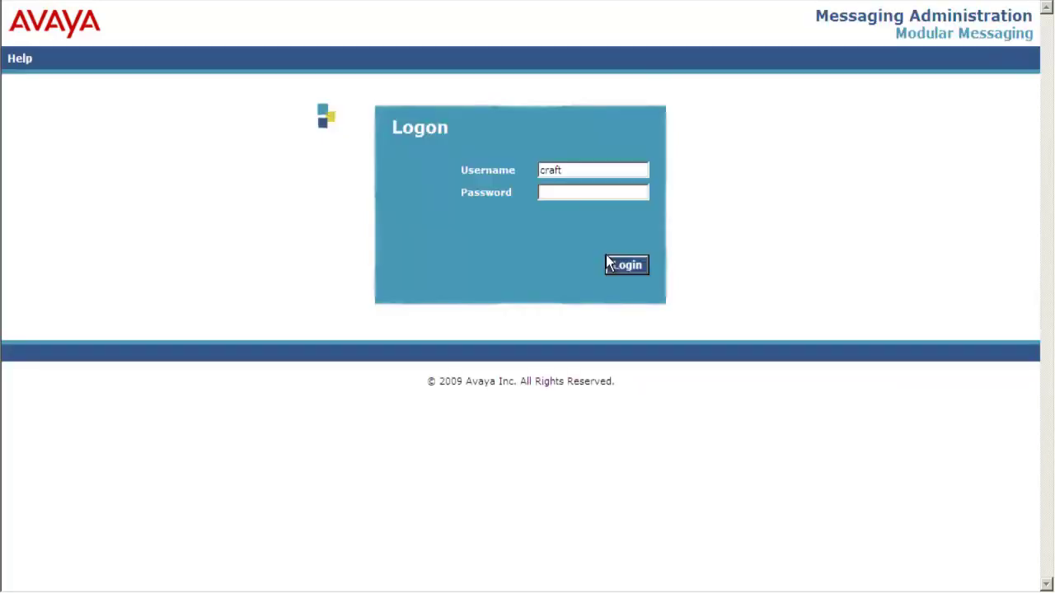
left_click(563, 194)
type("******")
type("***")
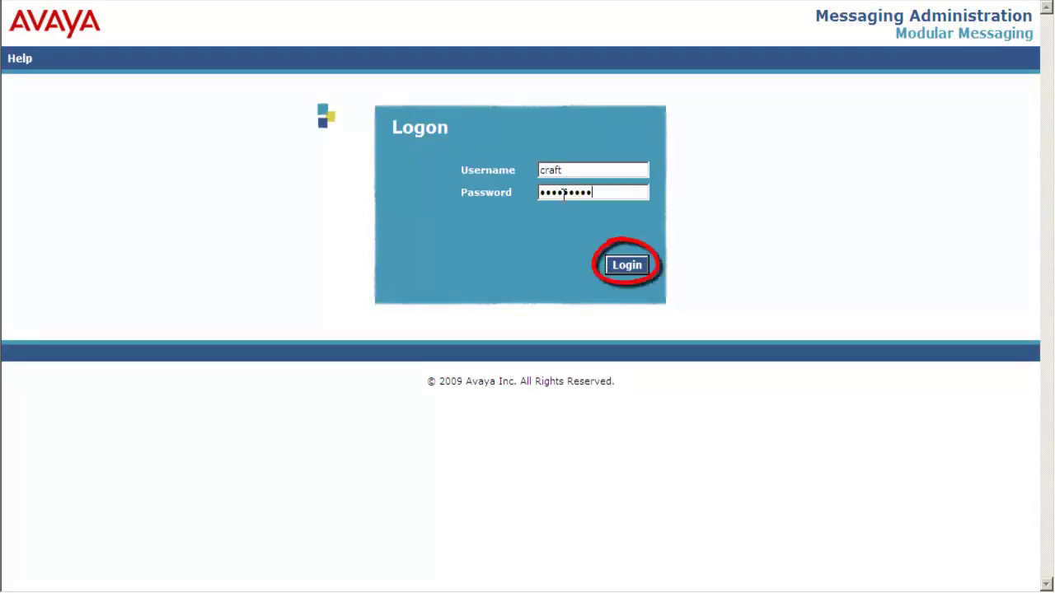
type("*")
key("Return")
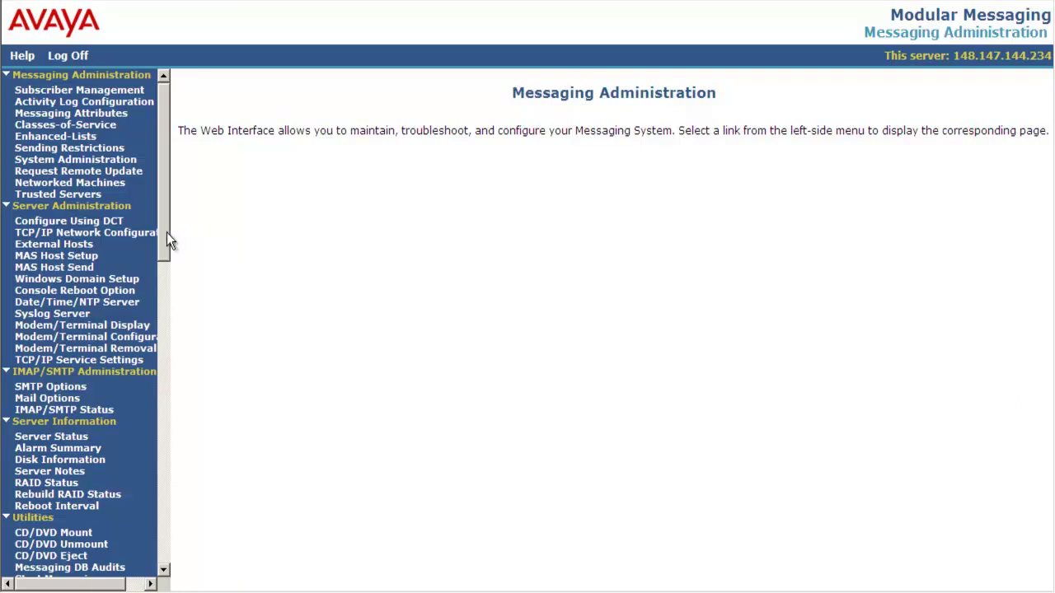
Step: On the Date/Time/NTP Server page, choose NTP Time Server and add 135.27.175.135
left_click_drag(166, 232, 167, 261)
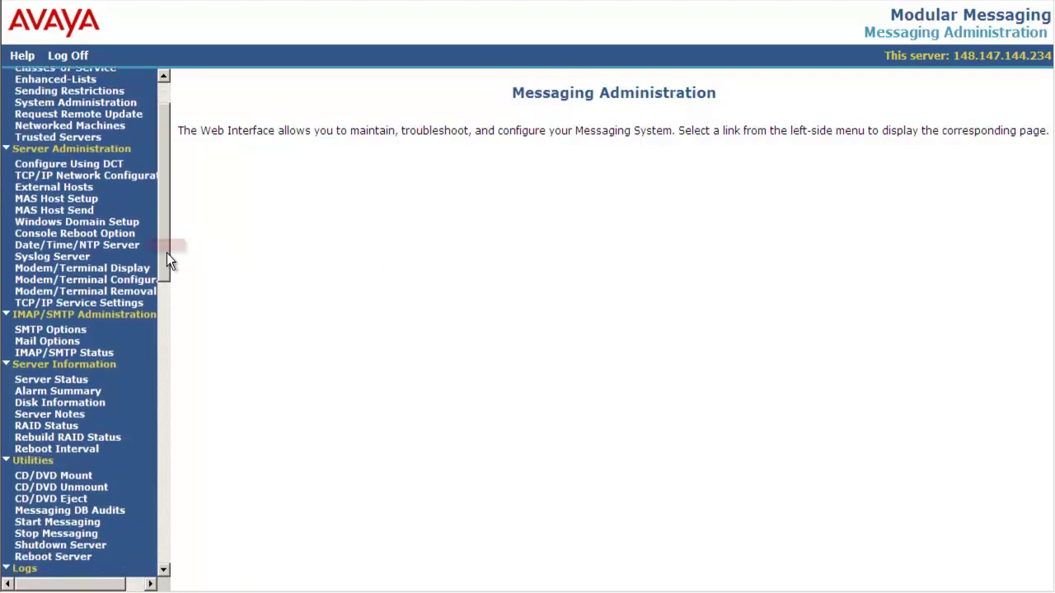
left_click(125, 247)
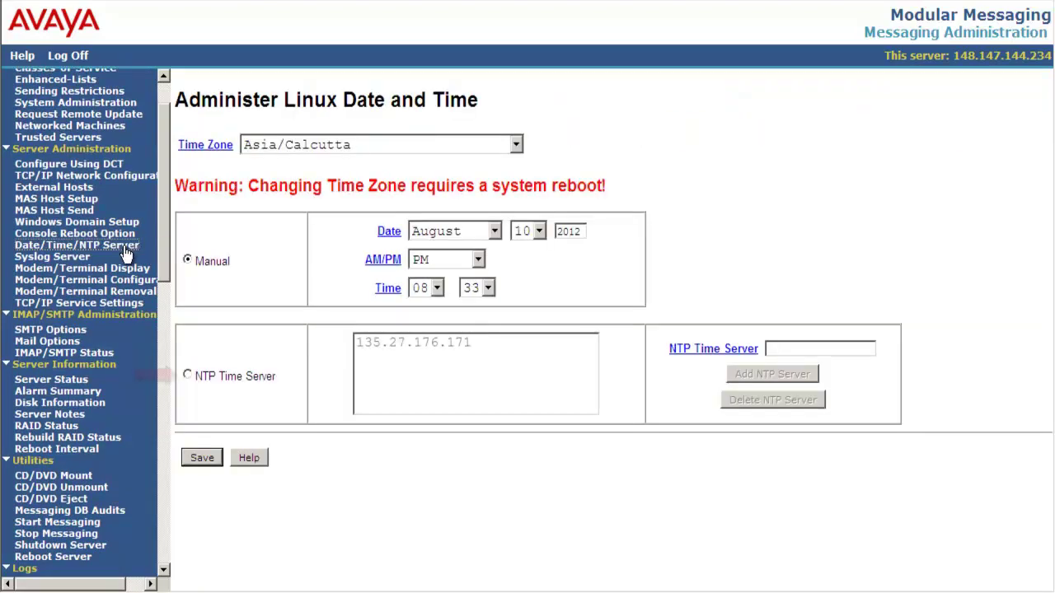
left_click(187, 374)
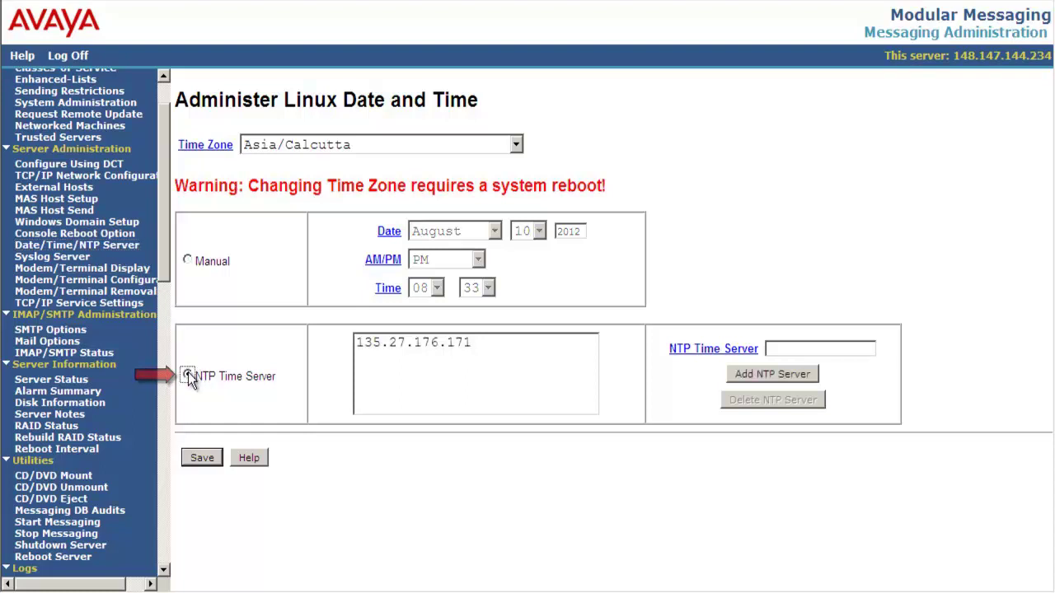
left_click(770, 347)
type("13")
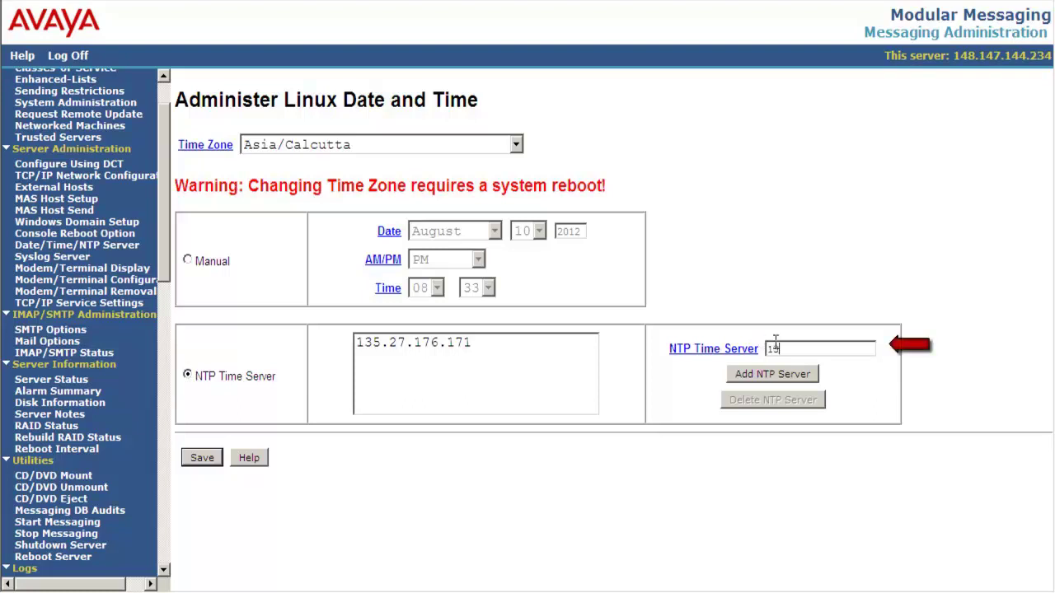
type("5.2")
type("7.175.")
type("135")
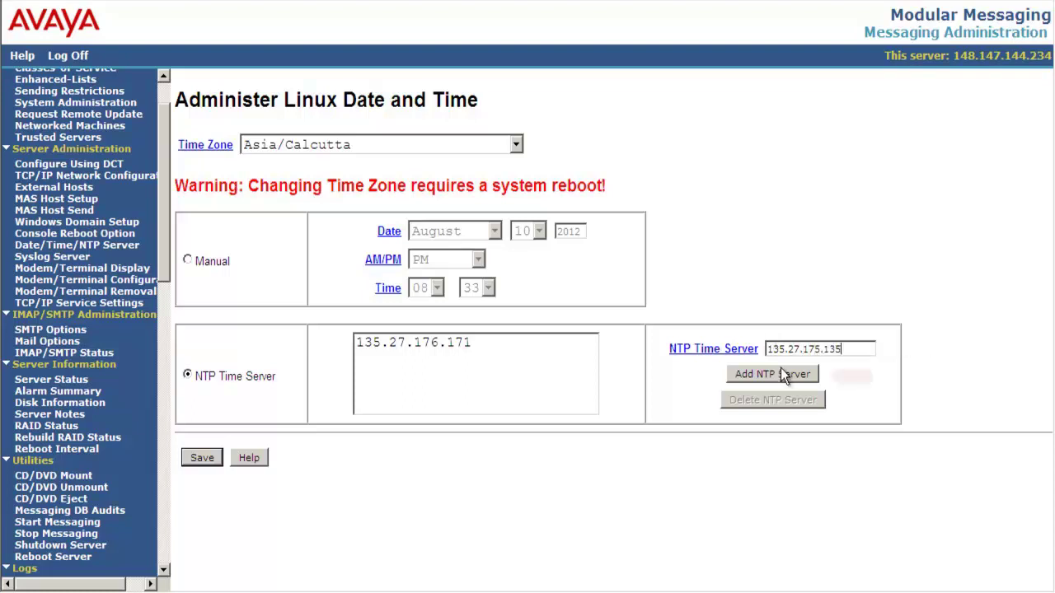
left_click(781, 367)
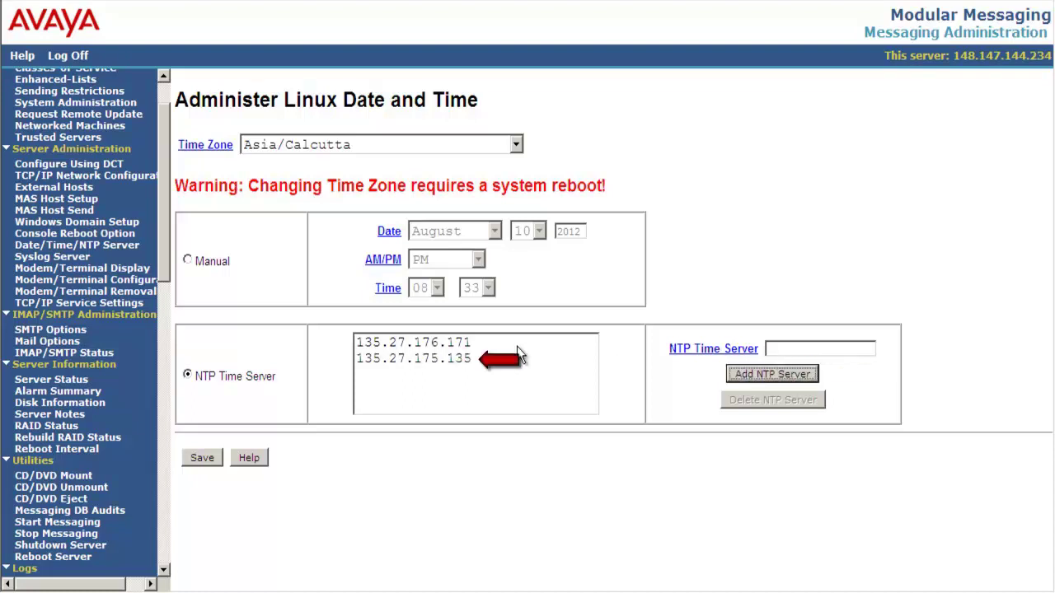
Step: Delete 135.27.176.171 from the NTP list, leaving 135.27.175.135 selected
left_click(462, 363)
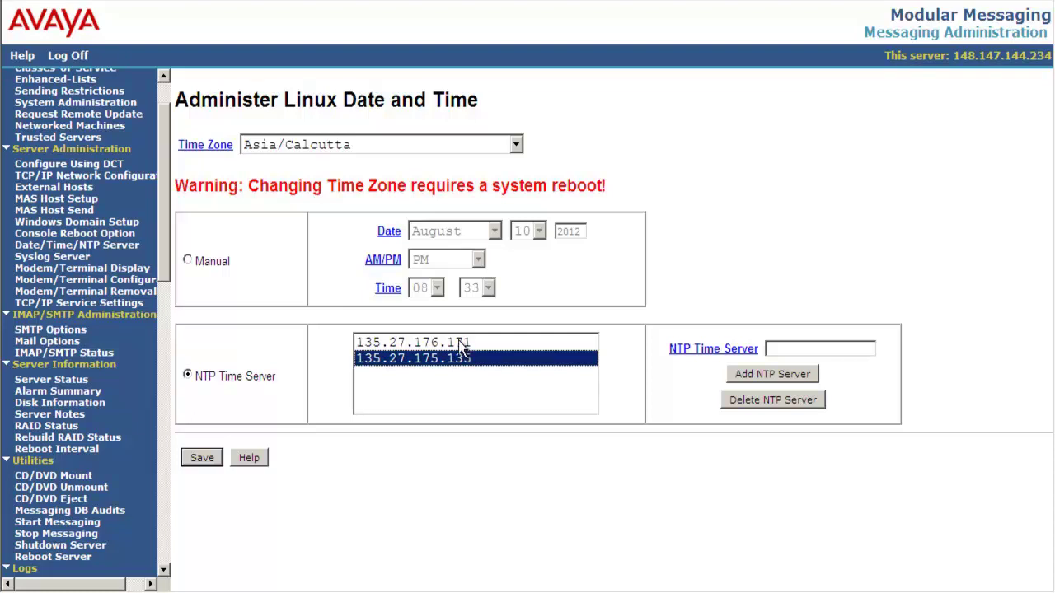
left_click(460, 343)
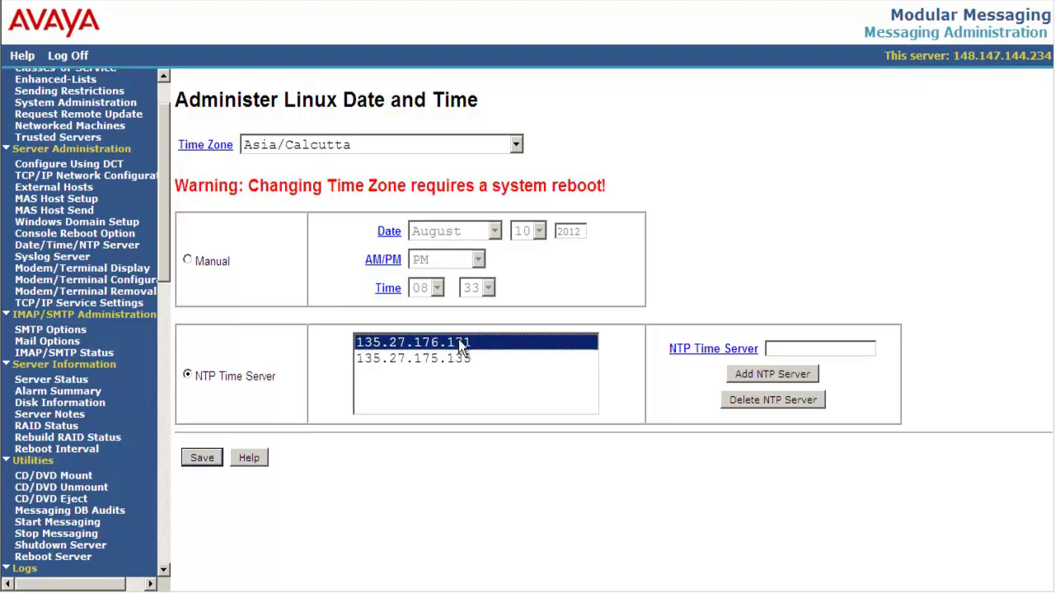
left_click(741, 401)
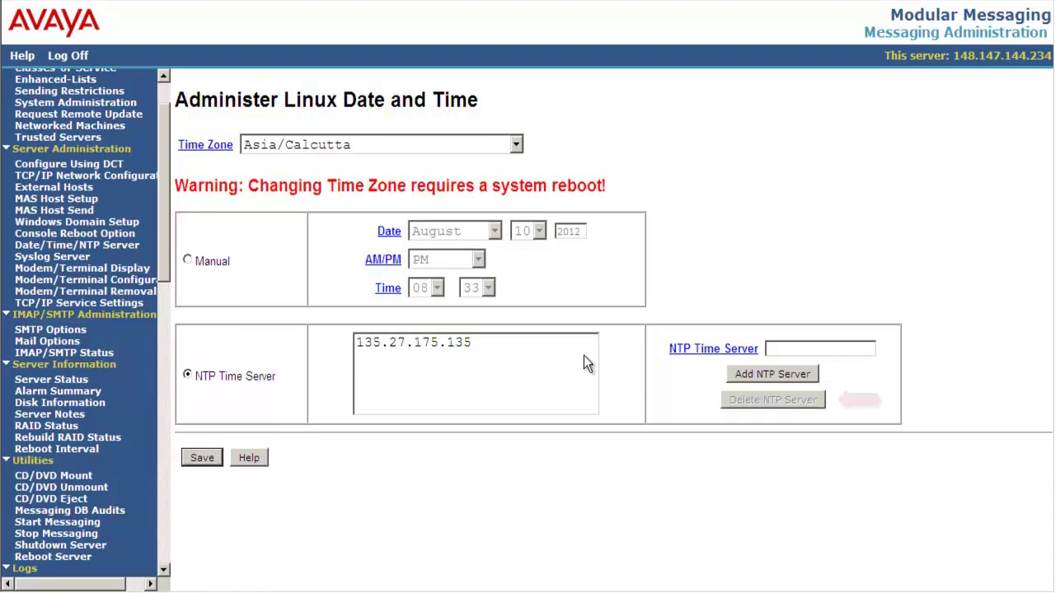
left_click(459, 352)
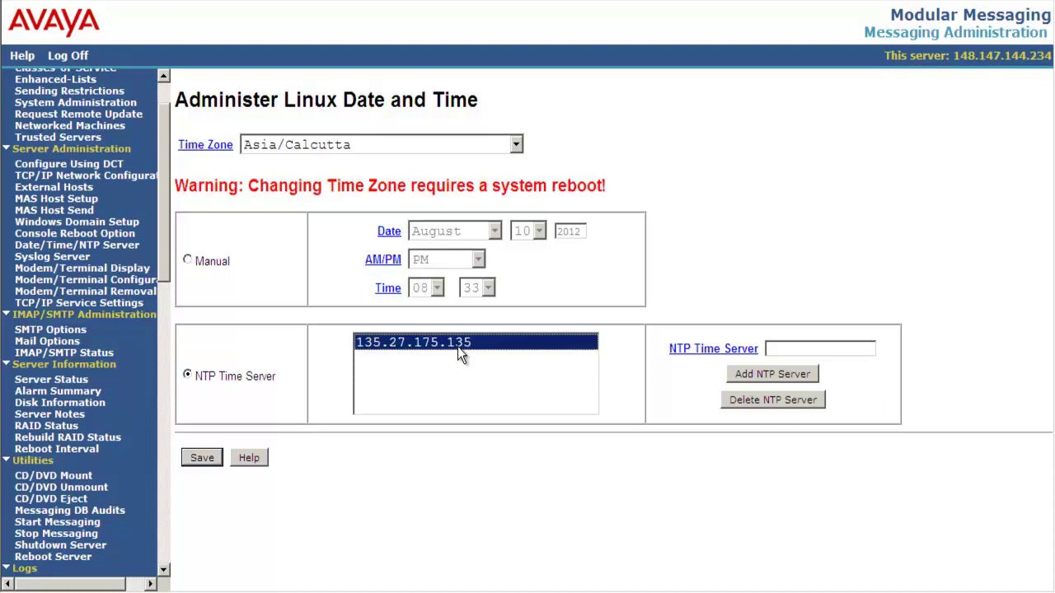
Step: Save the Date and Time settings with 135.27.175.135 as the NTP server
left_click(200, 458)
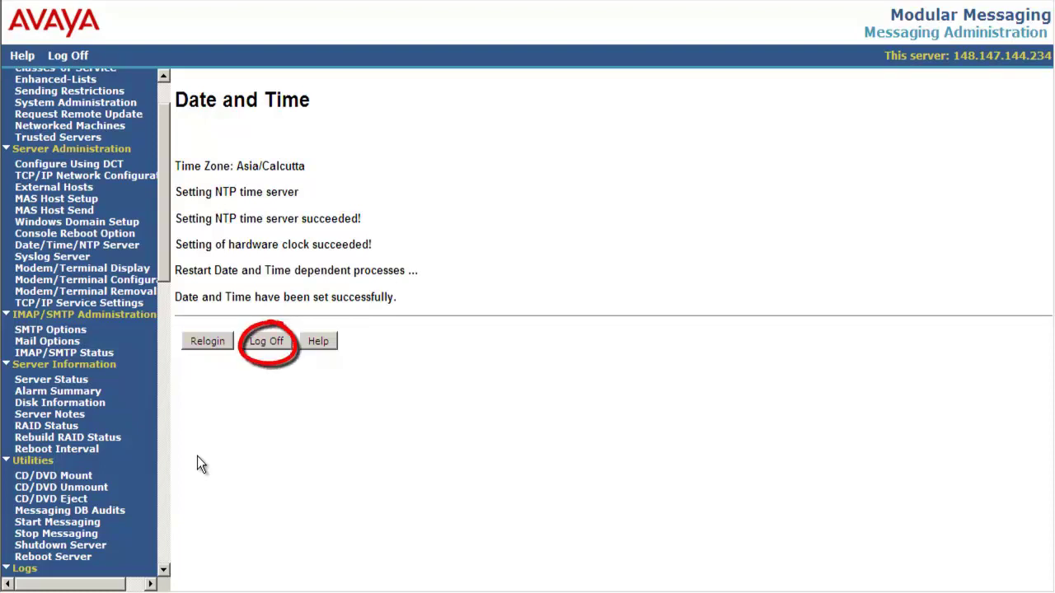
Step: Log off, acknowledge the date/time change alert, and sign back in with the account password
left_click(264, 339)
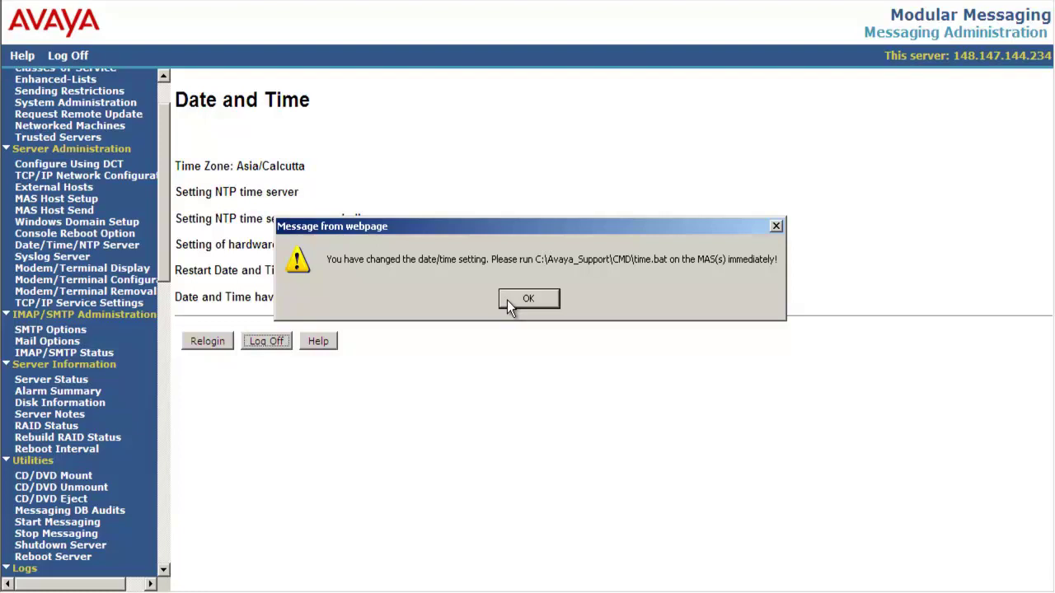
left_click(506, 300)
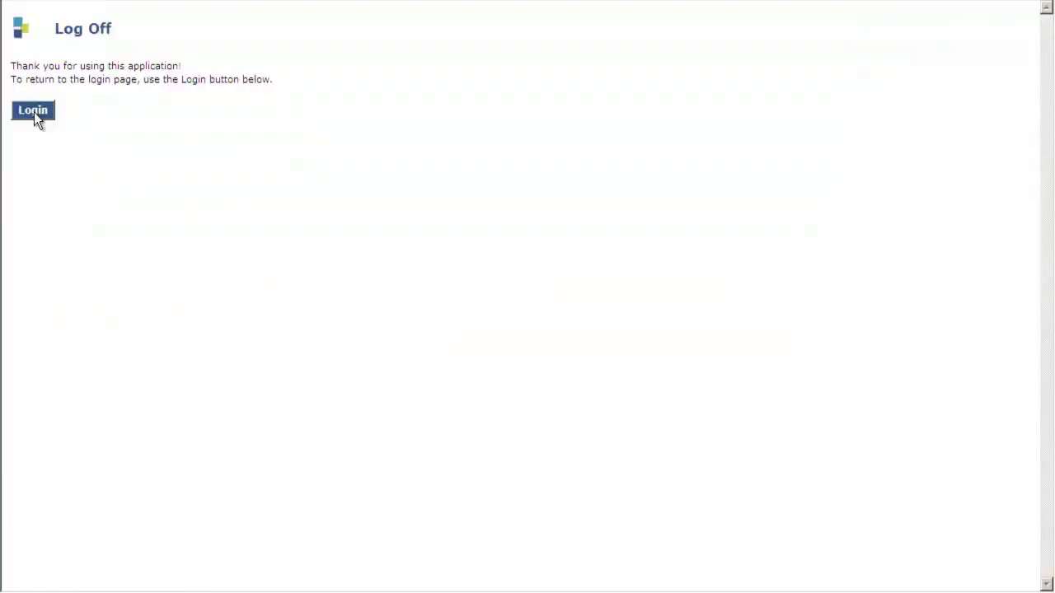
left_click(34, 112)
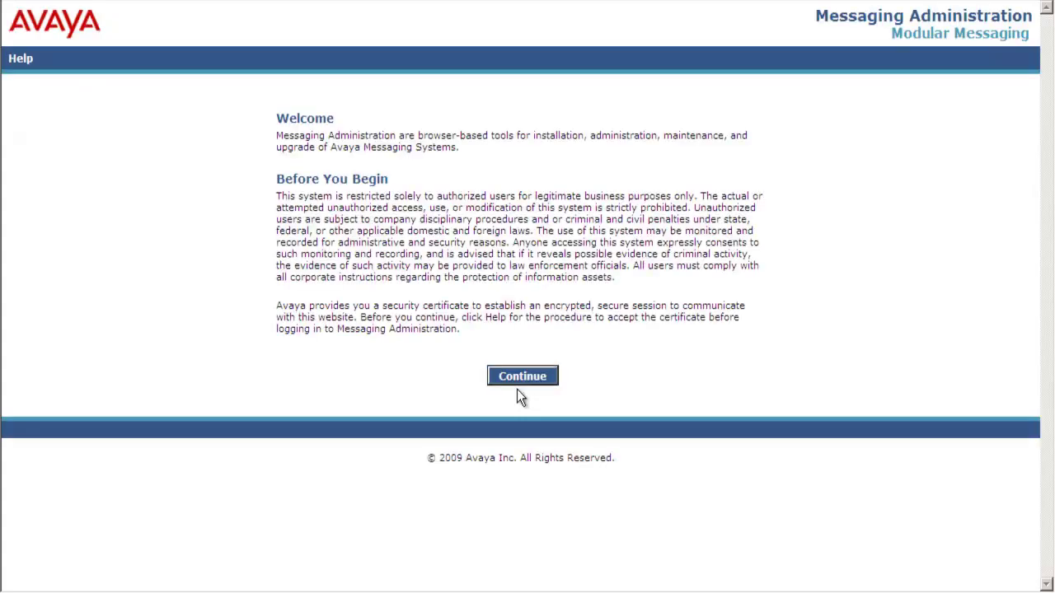
left_click(517, 389)
type("craft")
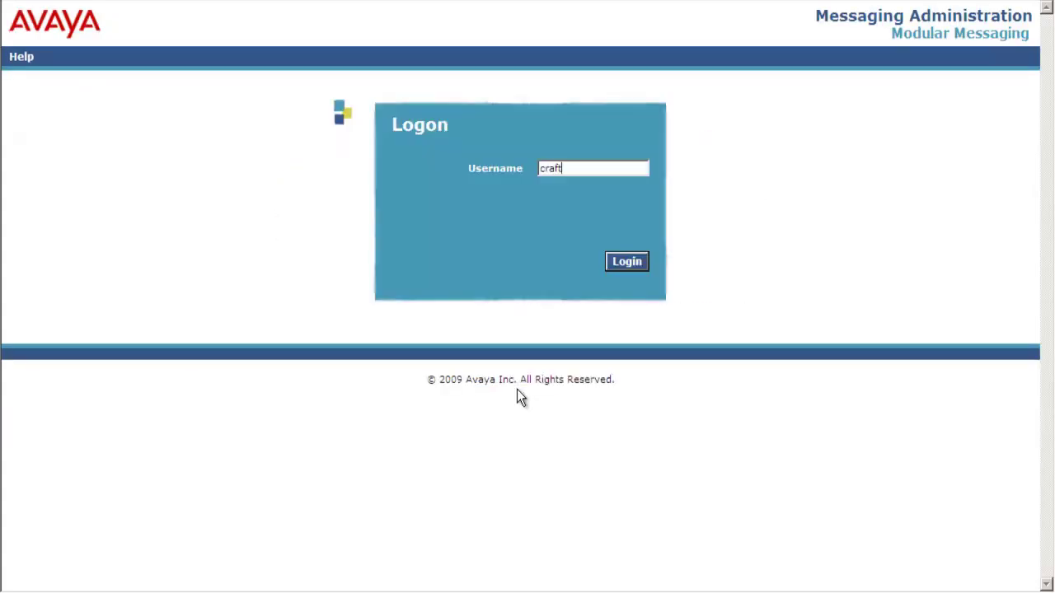
key("Return")
type("•")
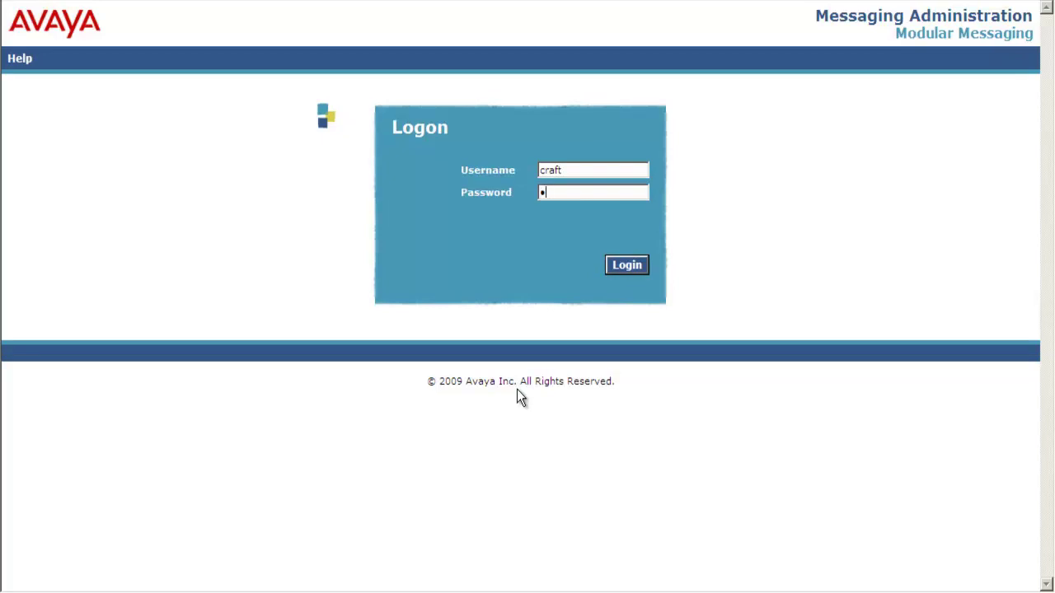
type("••••••••")
type("•")
key("Return")
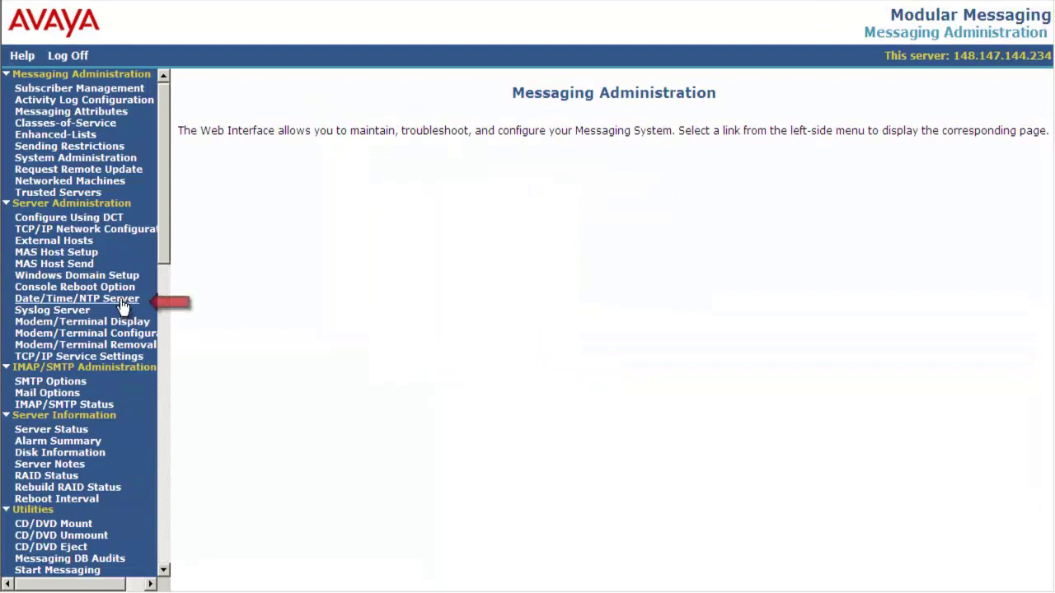
Step: Reopen the Date/Time/NTP Server page under Server Administration to check the NTP list
left_click(122, 303)
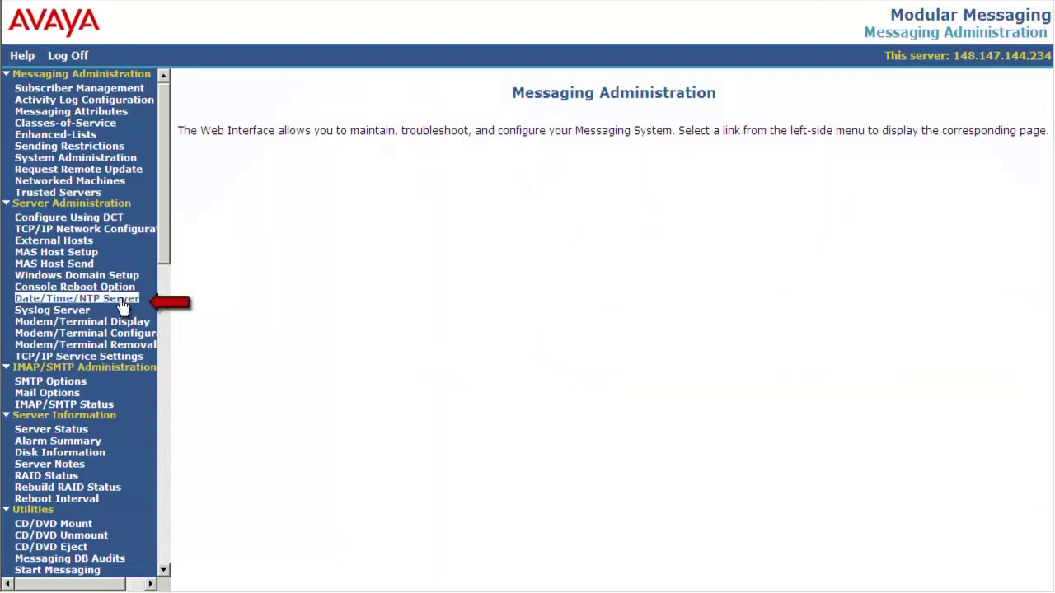